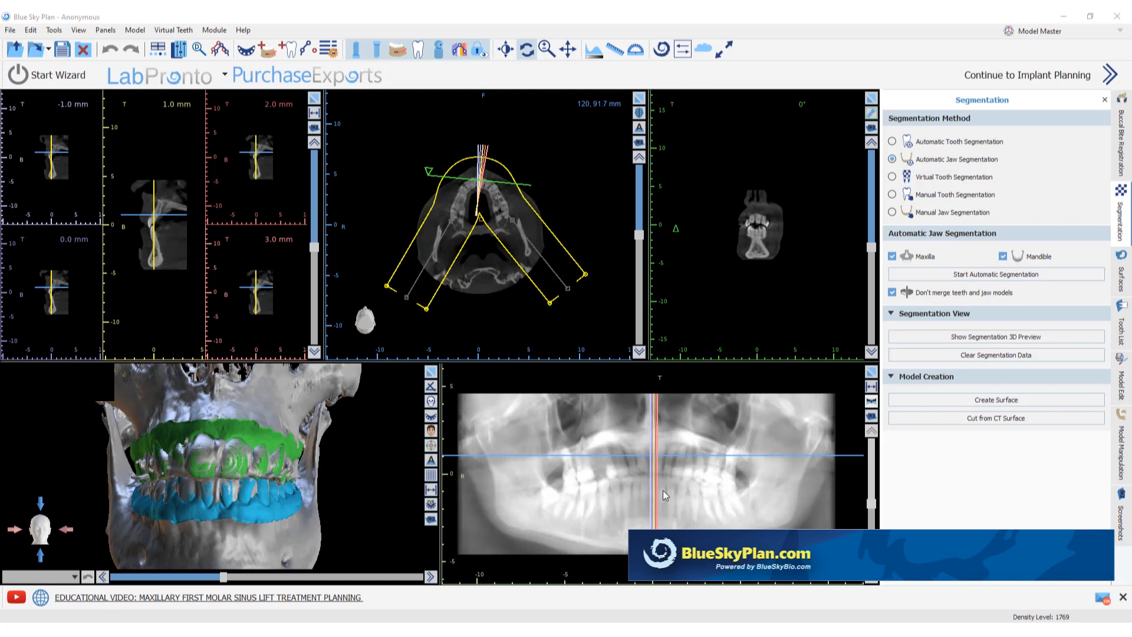
Step: Examine the teeth up close in the tangential, panoramic and axial views
{"action": "mouse_move", "coordinate": [818, 253]}
{"action": "right_mouse_down"}
{"action": "mouse_move", "coordinate": [820, 113]}
{"action": "mouse_move", "coordinate": [820, 236]}
{"action": "right_mouse_up"}
{"action": "right_click_drag", "start_coordinate": [812, 277], "coordinate": [812, 240]}
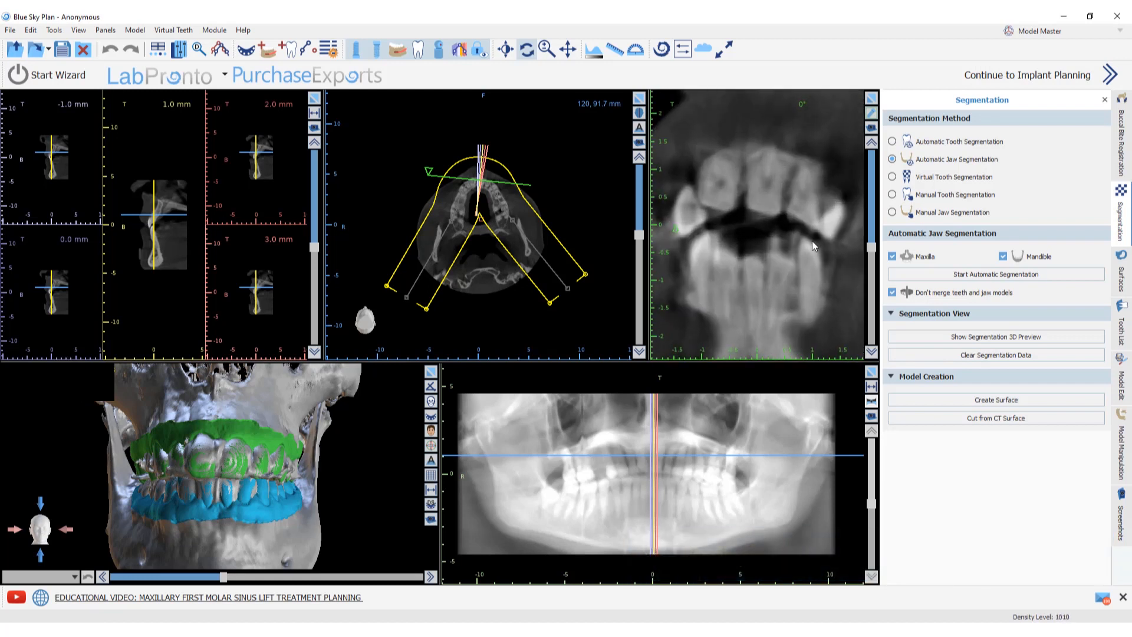
{"action": "right_click_drag", "start_coordinate": [782, 440], "coordinate": [766, 501]}
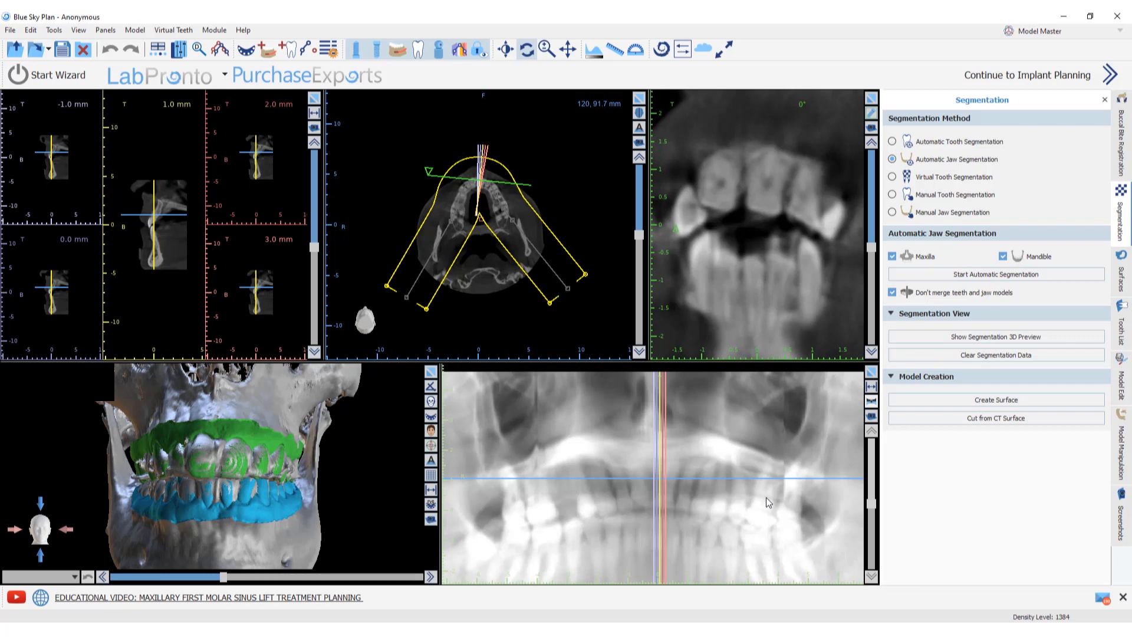
{"action": "scroll", "coordinate": [571, 250], "scroll_direction": "up", "scroll_amount": 5}
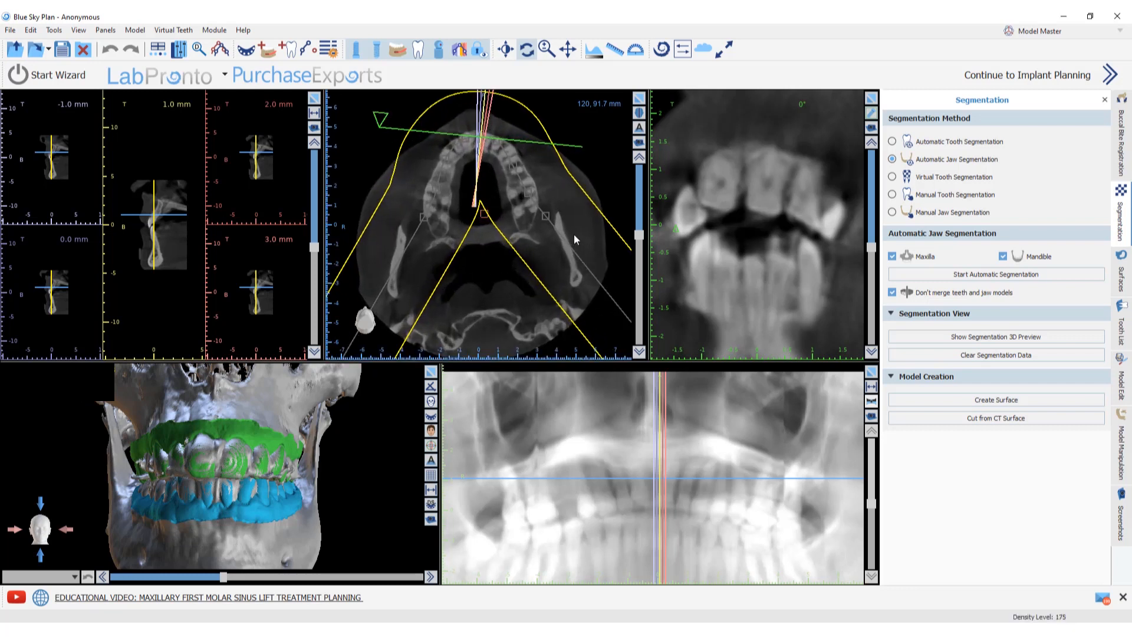
{"action": "scroll", "coordinate": [567, 236], "scroll_direction": "up", "scroll_amount": 2}
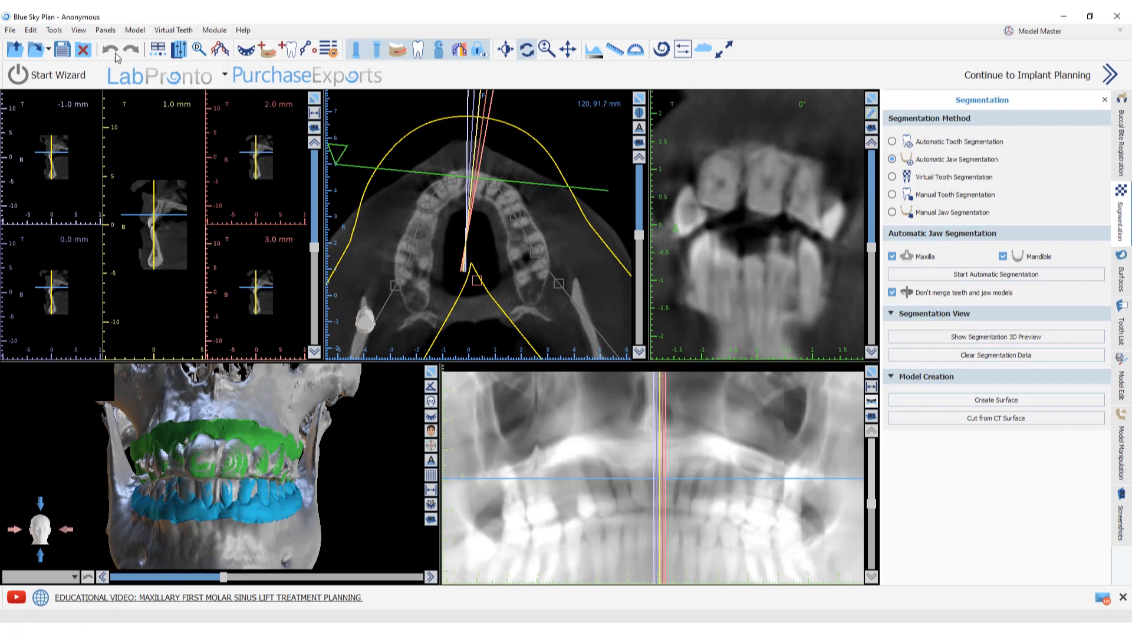
Step: Bring up the Surfaces settings and return to the Segmentation settings
{"action": "left_click", "coordinate": [106, 31]}
{"action": "left_click", "coordinate": [126, 121]}
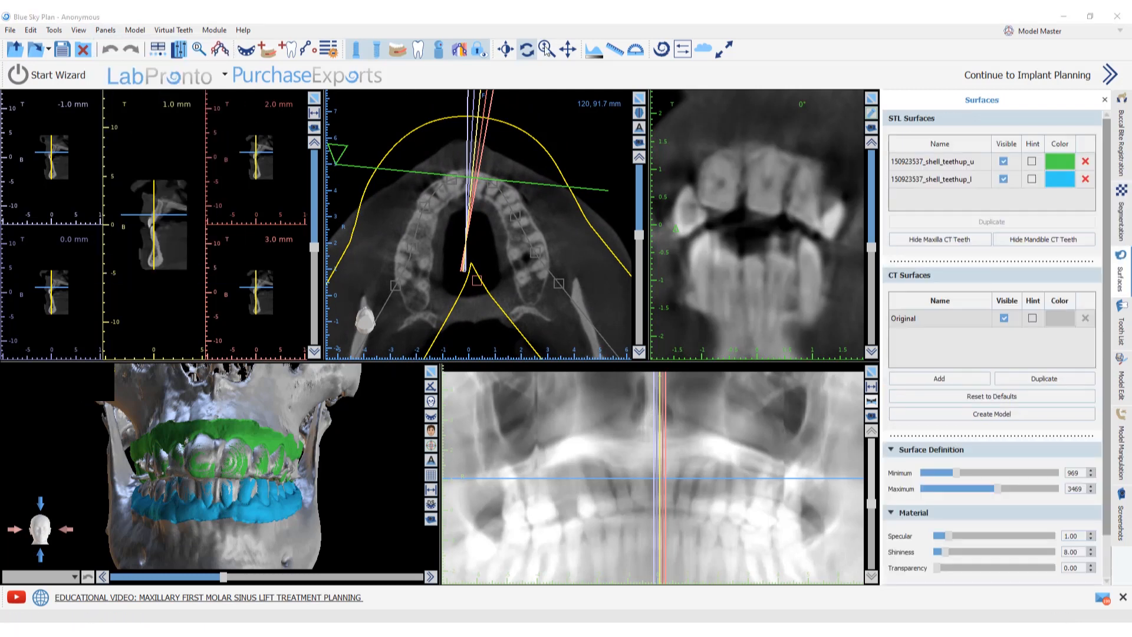
{"action": "left_click", "coordinate": [121, 32]}
{"action": "mouse_move", "coordinate": [108, 34]}
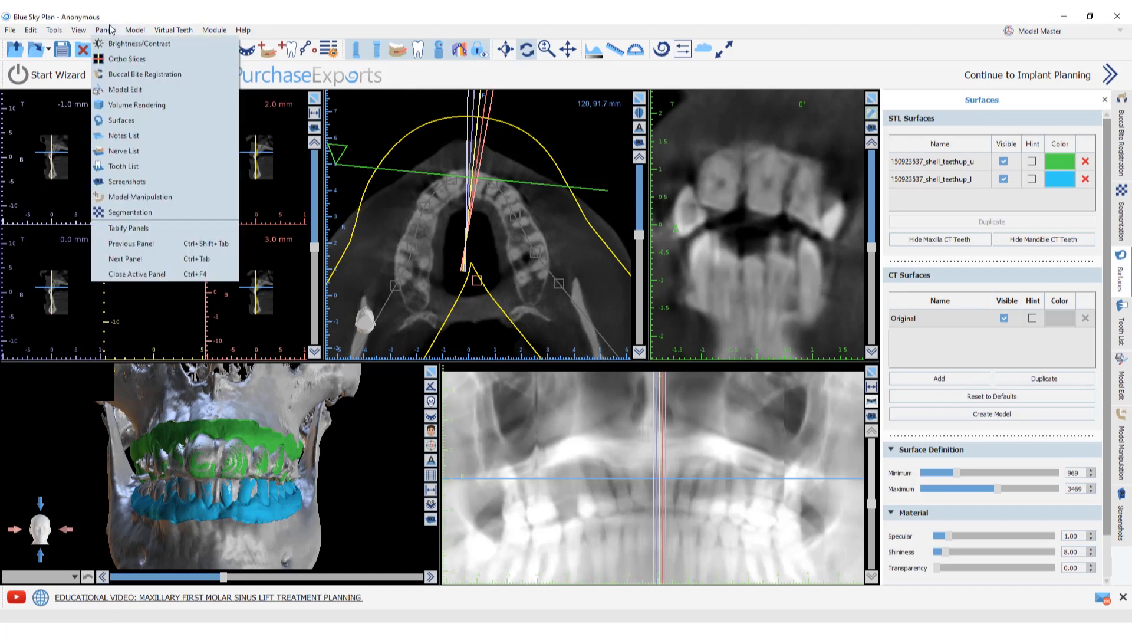
{"action": "left_click", "coordinate": [133, 214]}
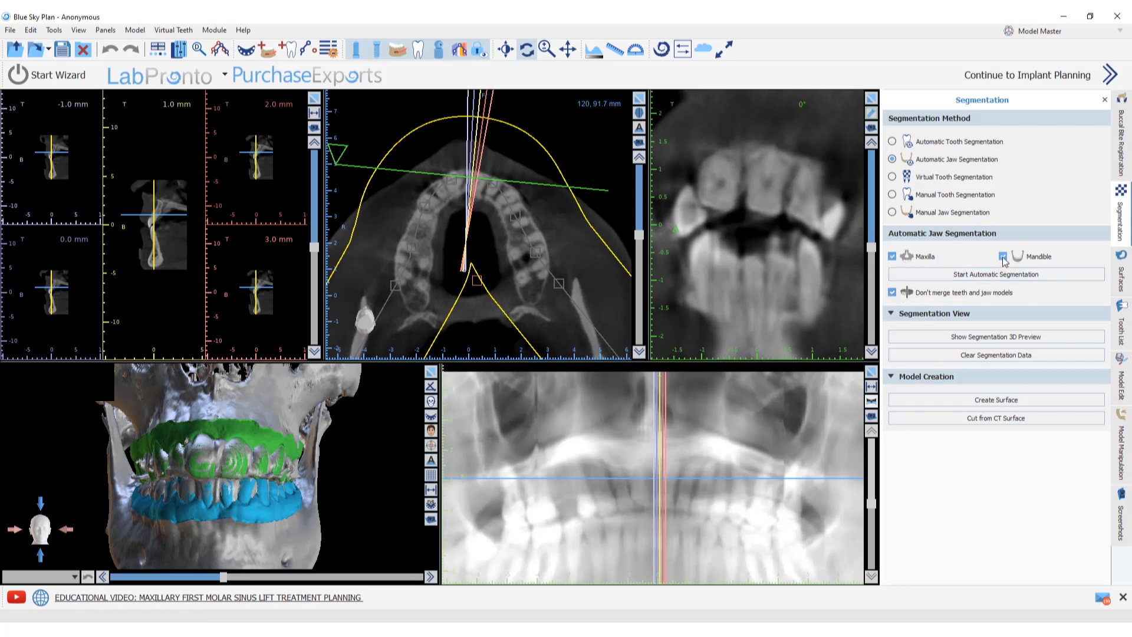
Step: Run automatic jaw segmentation for the mandible only, keeping the teeth and jaw as separate models
{"action": "right_click_drag", "start_coordinate": [710, 441], "coordinate": [719, 466]}
{"action": "middle_click_drag", "start_coordinate": [719, 467], "coordinate": [720, 441]}
{"action": "mouse_move", "coordinate": [724, 483]}
{"action": "right_mouse_down"}
{"action": "mouse_move", "coordinate": [727, 458]}
{"action": "mouse_move", "coordinate": [746, 495]}
{"action": "mouse_move", "coordinate": [739, 476]}
{"action": "right_mouse_up"}
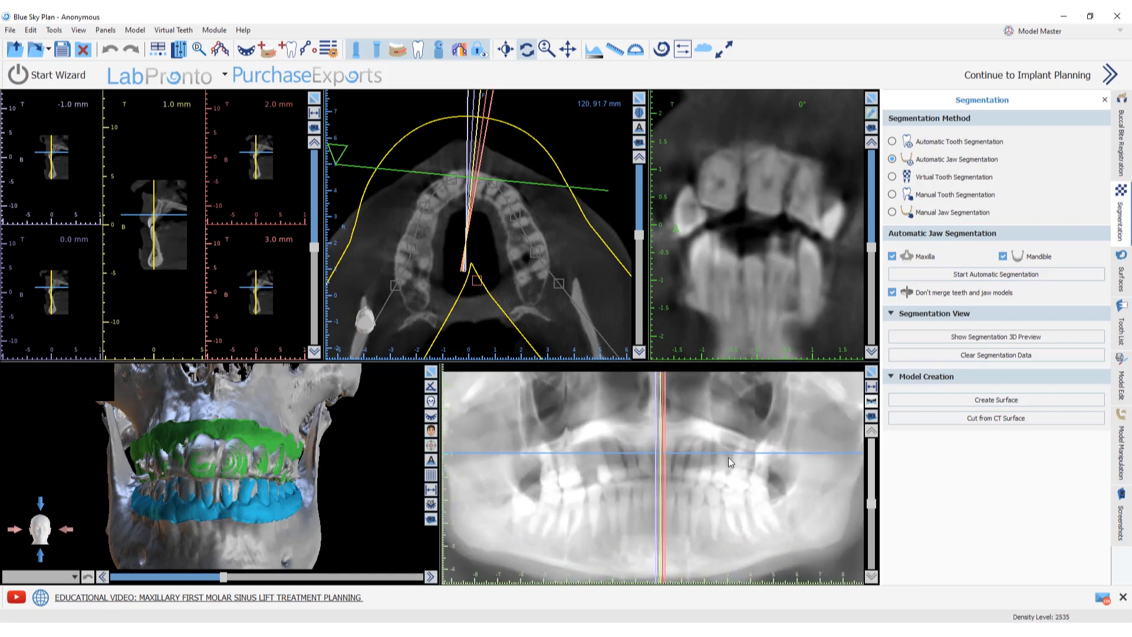
{"action": "left_click", "coordinate": [892, 257]}
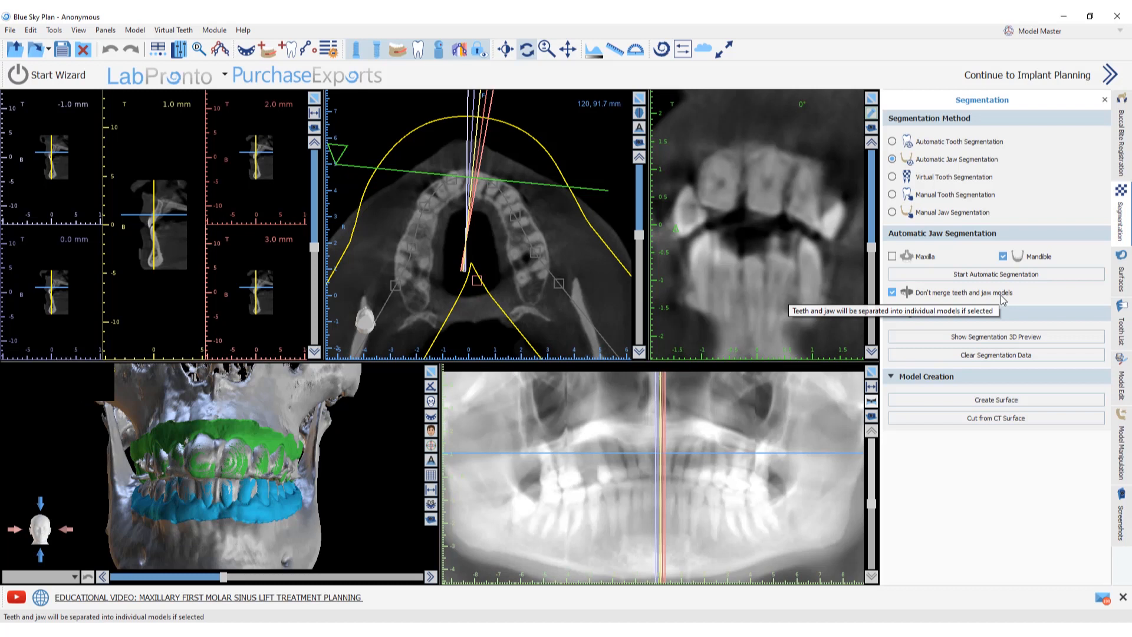
{"action": "left_click", "coordinate": [891, 292]}
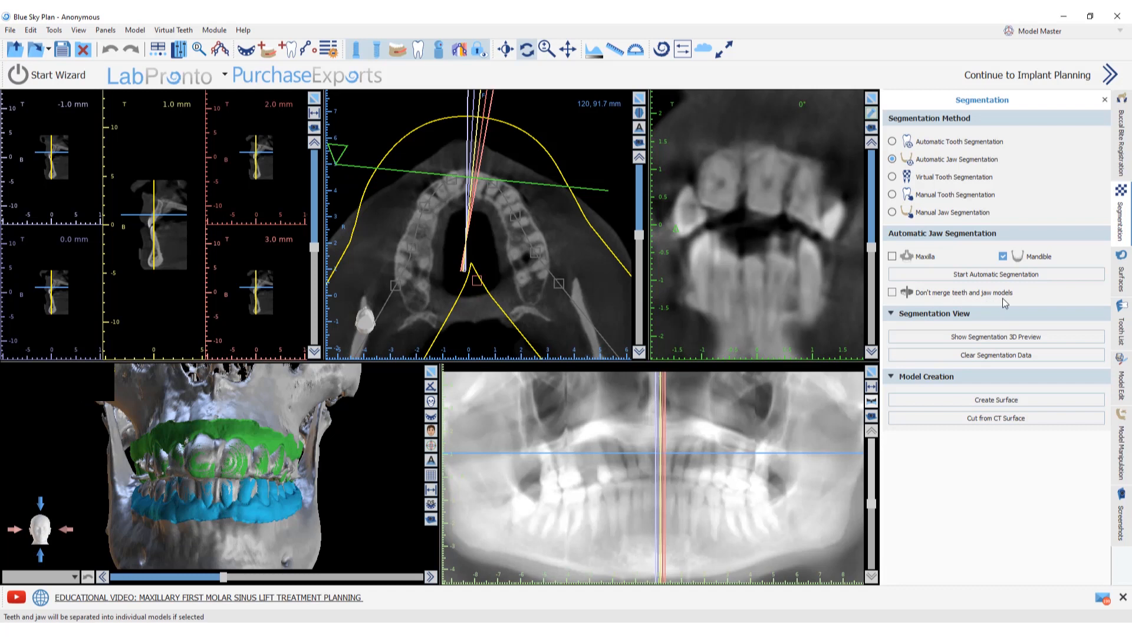
{"action": "left_click", "coordinate": [893, 292]}
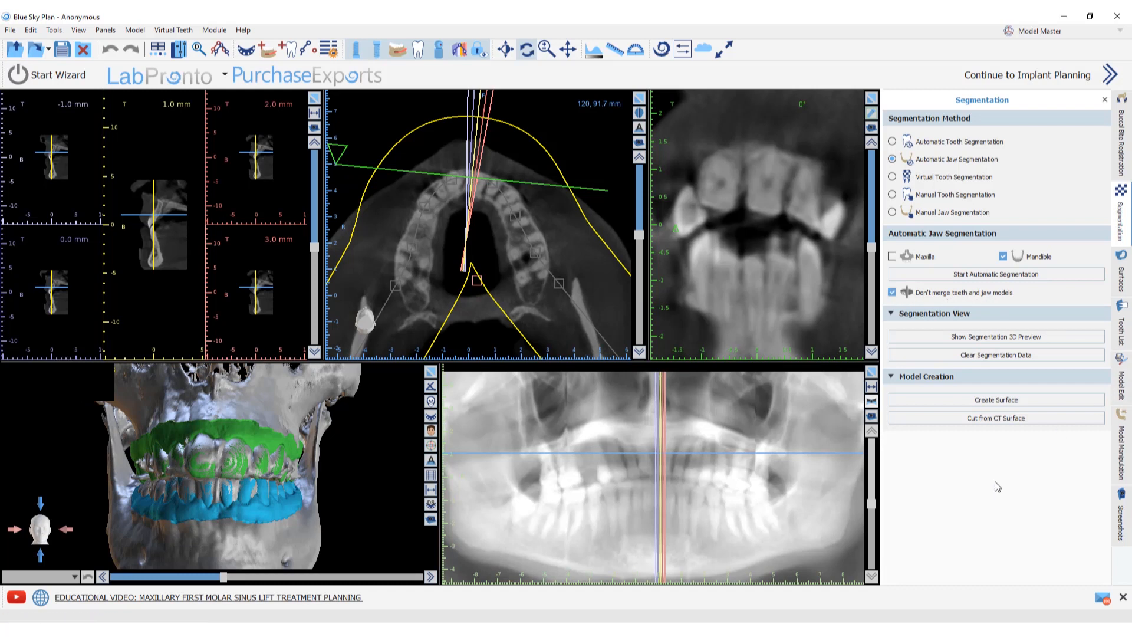
{"action": "left_click", "coordinate": [995, 275]}
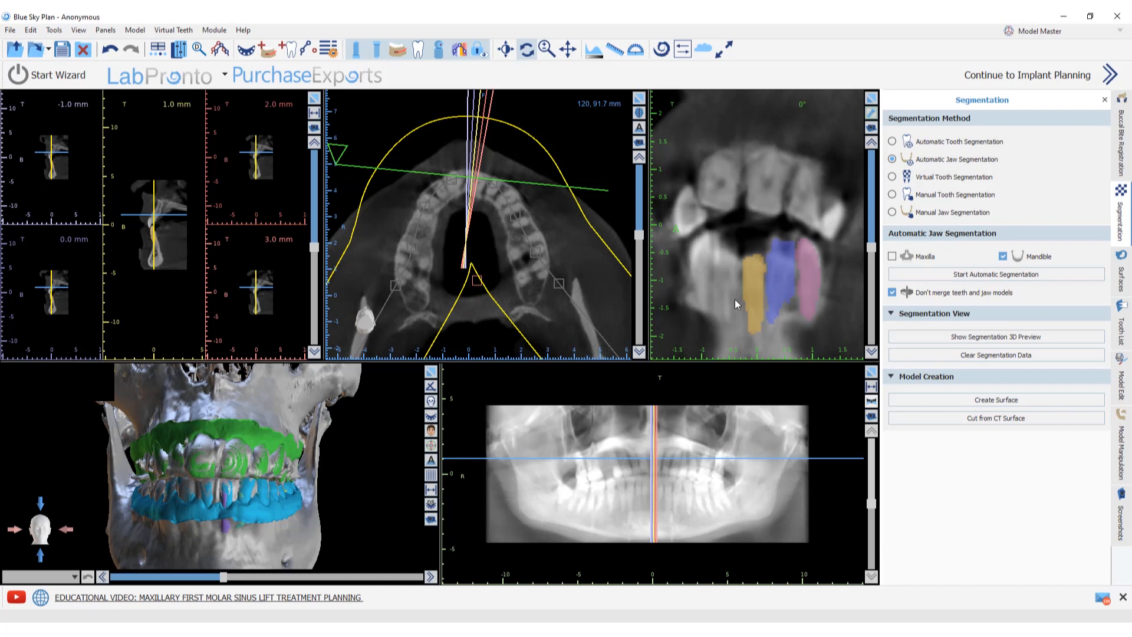
{"action": "left_click", "coordinate": [734, 299]}
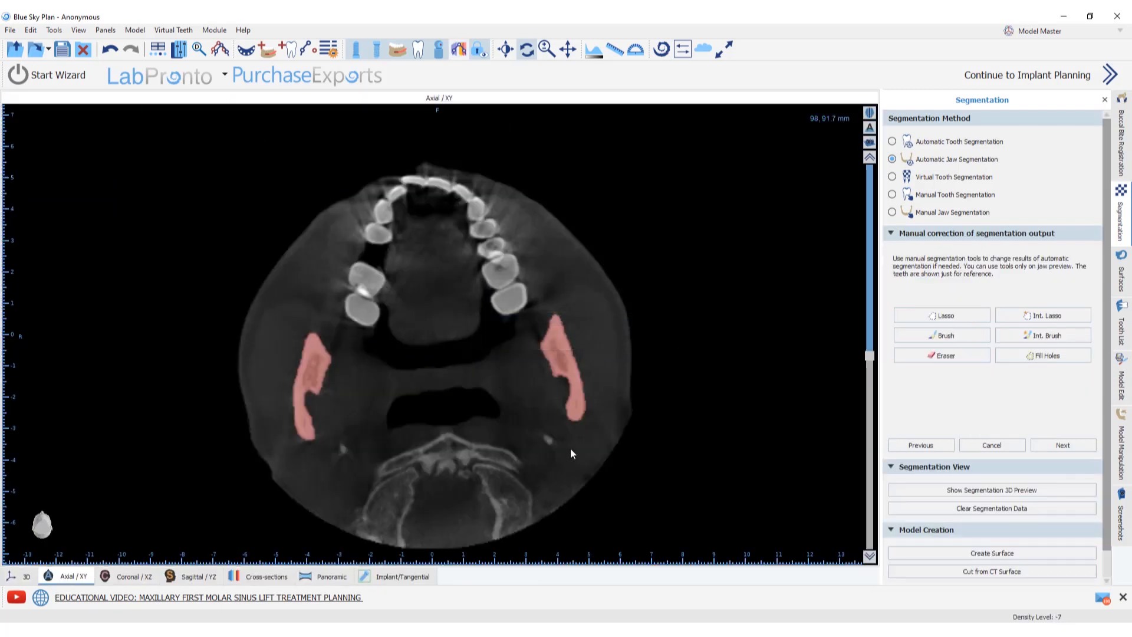
Step: Review the mandible and tooth segmentation through the axial slices and accept it without manual corrections
{"action": "right_click_drag", "start_coordinate": [570, 448], "coordinate": [567, 386]}
{"action": "scroll", "coordinate": [519, 423], "scroll_direction": "down", "scroll_amount": 7}
{"action": "scroll", "coordinate": [518, 422], "scroll_direction": "down", "scroll_amount": 20}
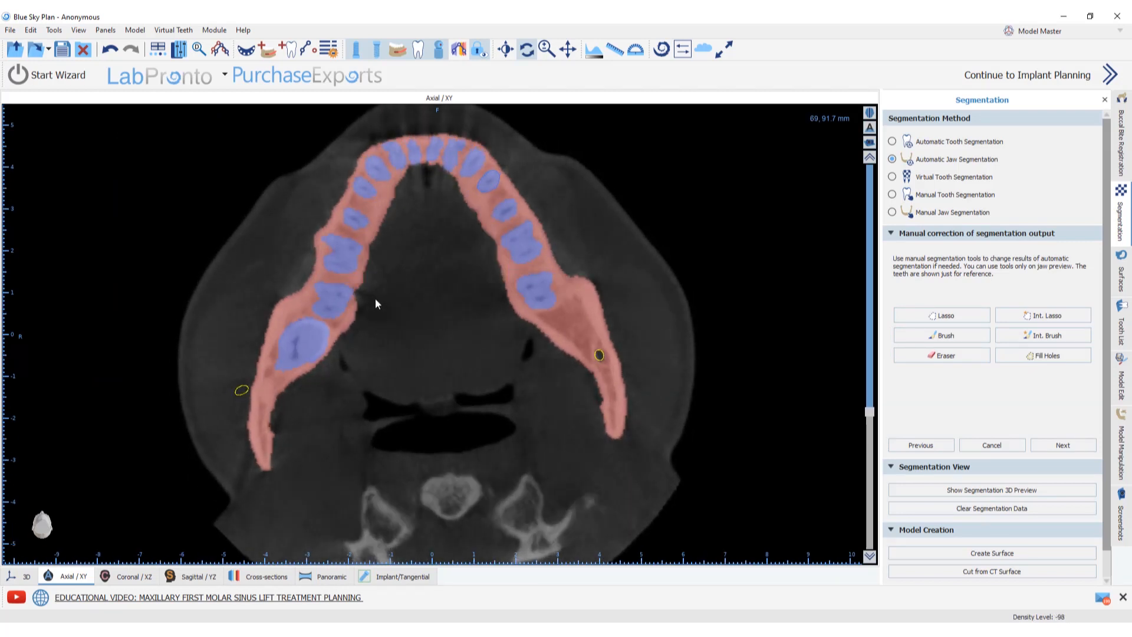
{"action": "scroll", "coordinate": [420, 269], "scroll_direction": "down", "scroll_amount": 7}
{"action": "scroll", "coordinate": [338, 325], "scroll_direction": "down", "scroll_amount": 14}
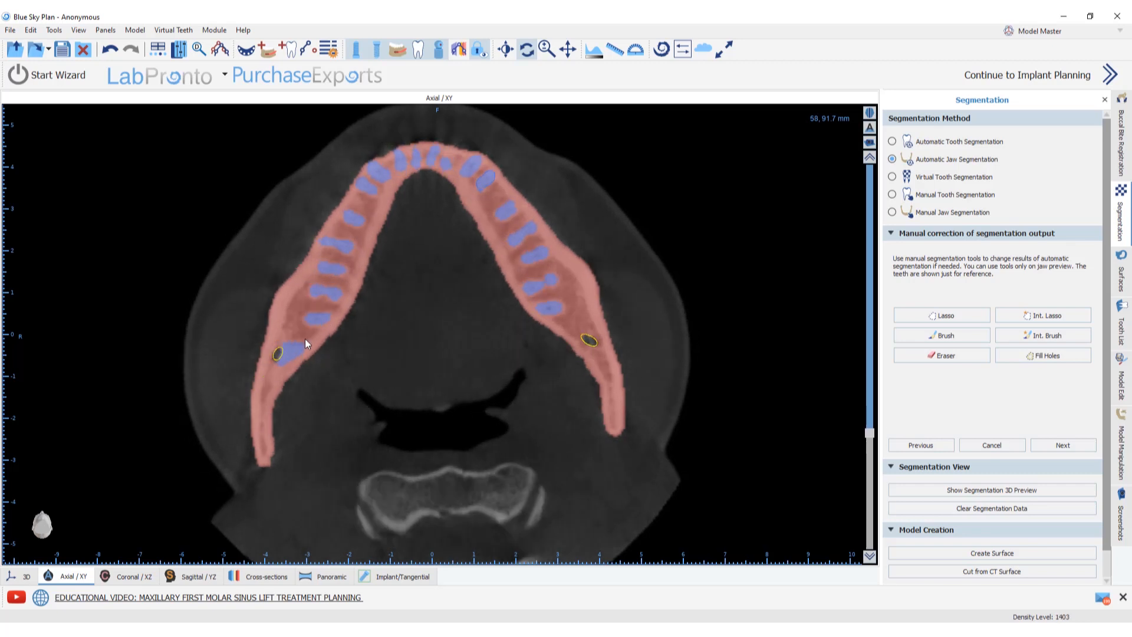
{"action": "scroll", "coordinate": [381, 184], "scroll_direction": "down", "scroll_amount": 13}
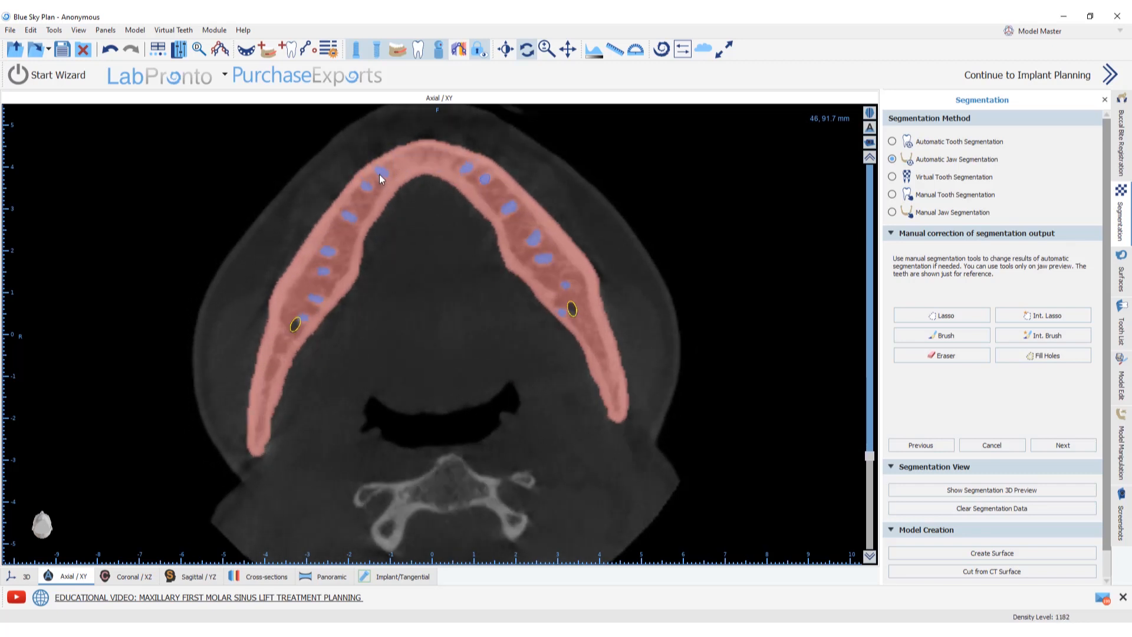
{"action": "scroll", "coordinate": [560, 302], "scroll_direction": "down", "scroll_amount": 3}
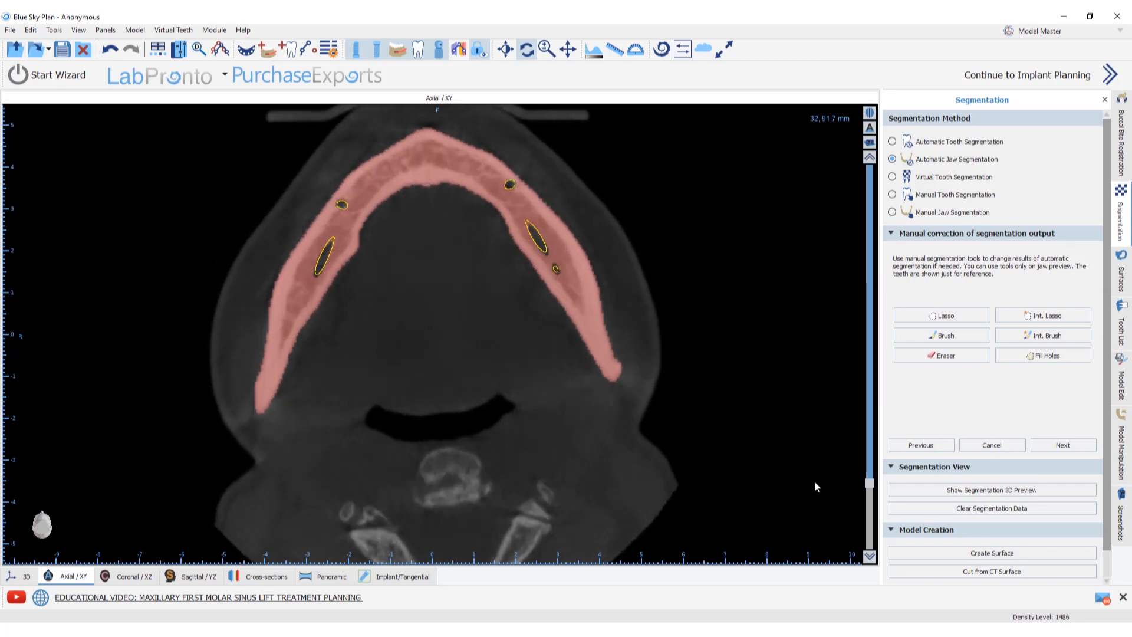
{"action": "left_click", "coordinate": [1055, 446]}
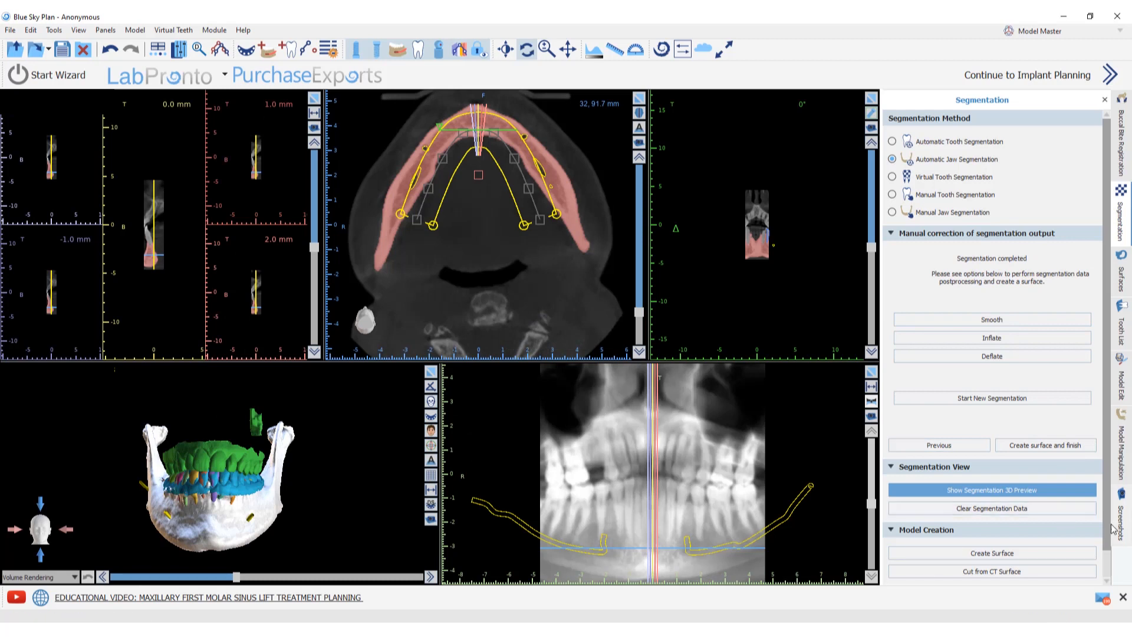
Step: Maximize the 3D view and create surface models from the segmented mandible and teeth
{"action": "scroll", "coordinate": [949, 518], "scroll_direction": "down", "scroll_amount": 1}
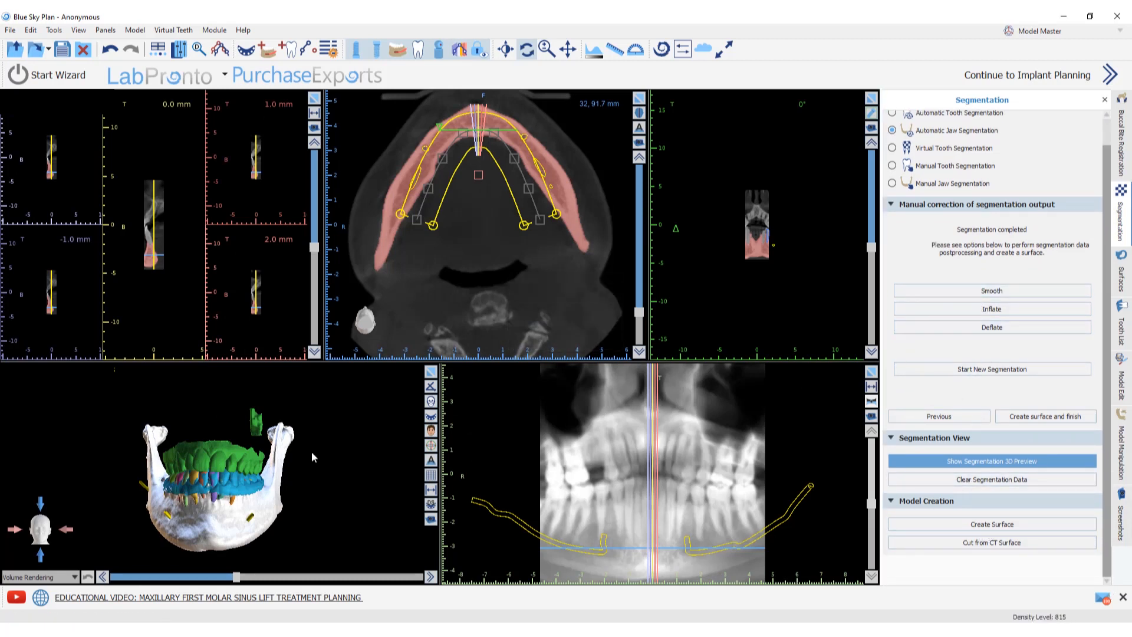
{"action": "left_click", "coordinate": [431, 372]}
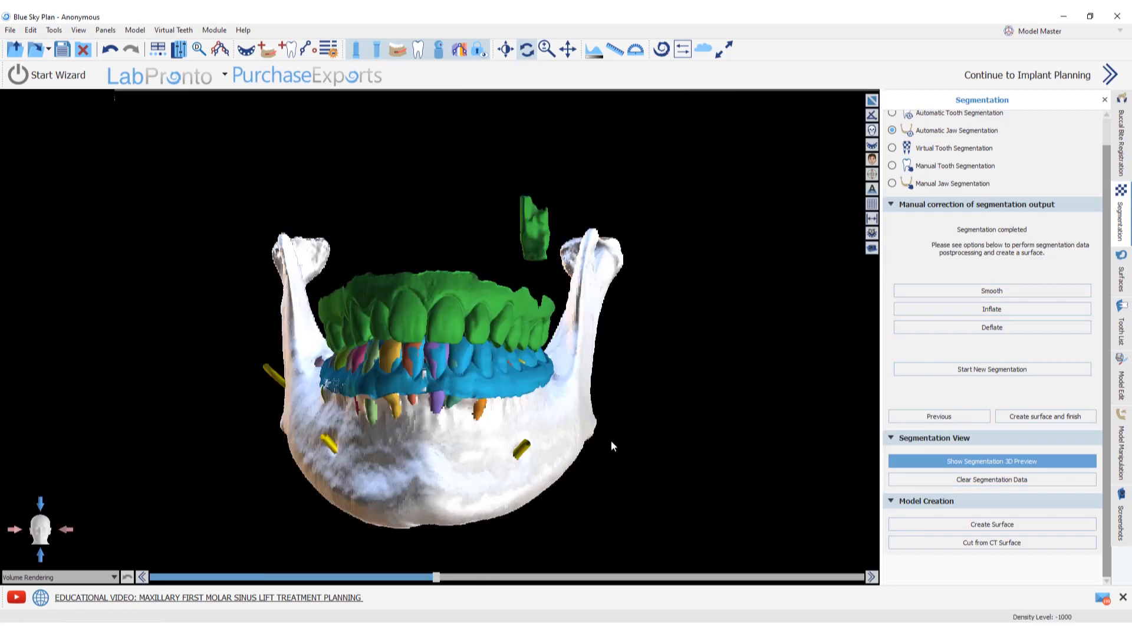
{"action": "left_click_drag", "start_coordinate": [611, 441], "coordinate": [637, 446]}
{"action": "left_click", "coordinate": [966, 527]}
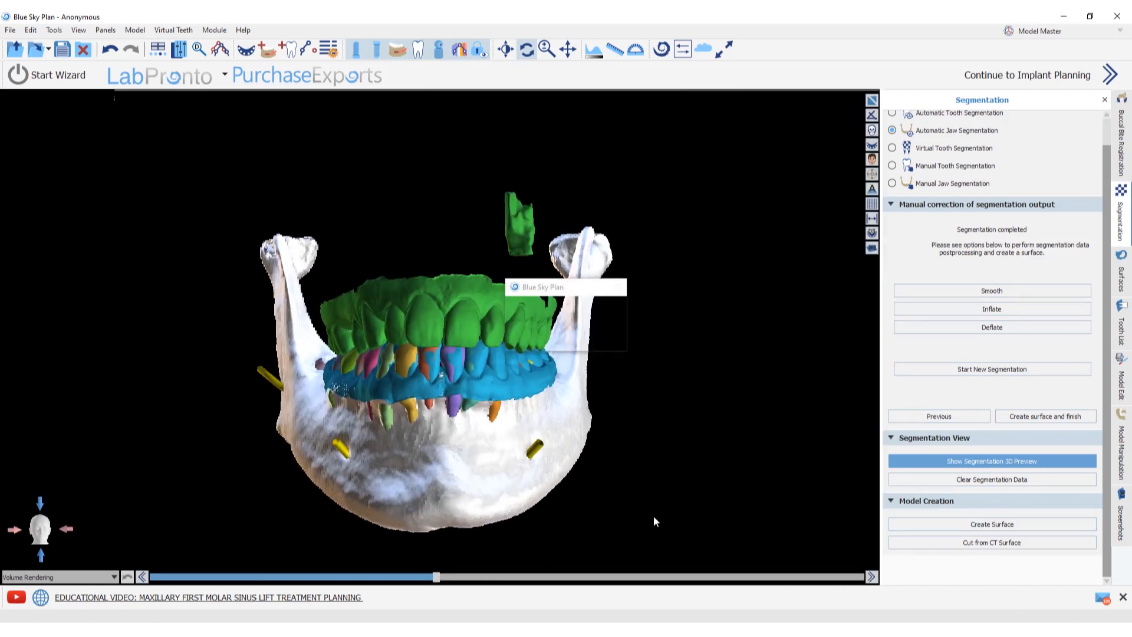
Step: Hide the Original CT surface and the upper shell_teethup_u scan
{"action": "left_click", "coordinate": [1120, 277]}
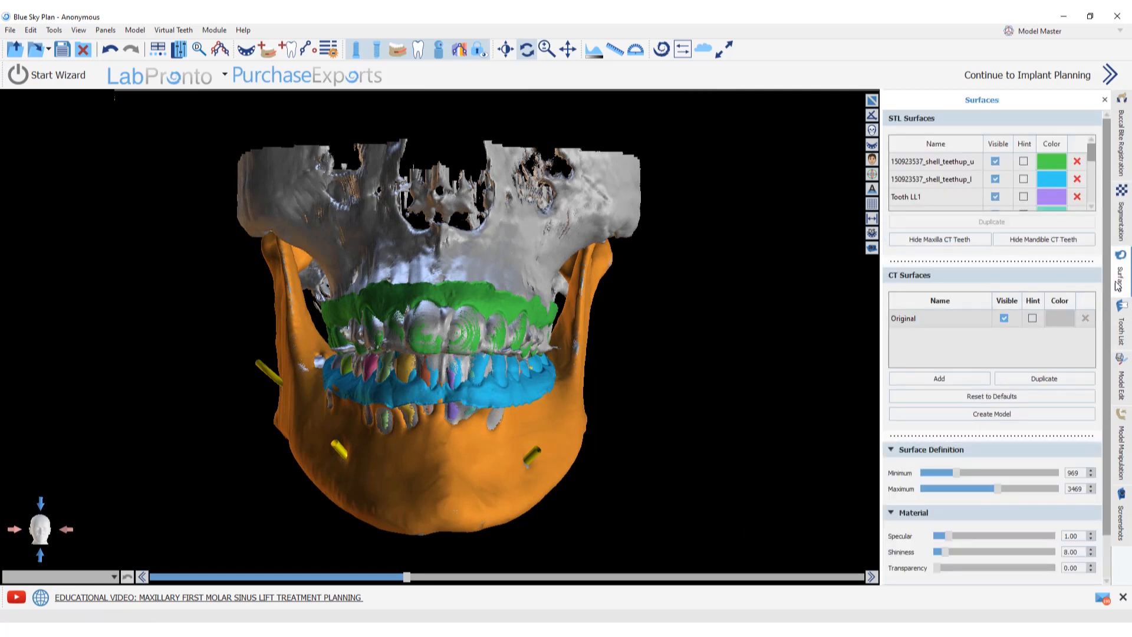
{"action": "left_click", "coordinate": [1004, 319]}
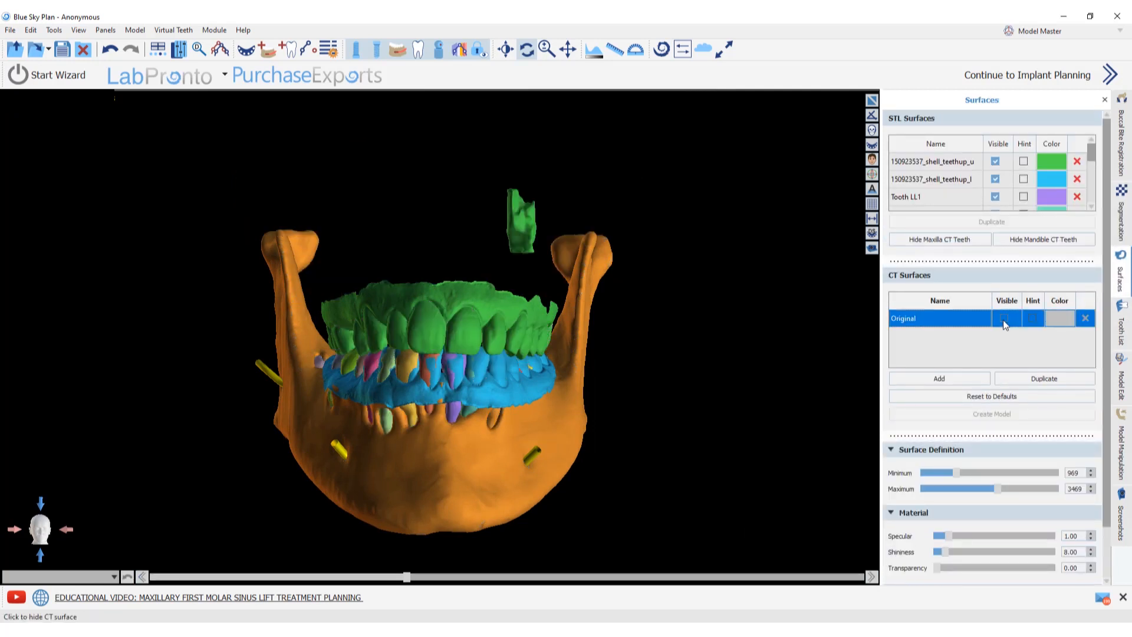
{"action": "left_click", "coordinate": [995, 161]}
Step: Identify which tooth model holds the stray green fragment above the jaw and hide Tooth LL8
{"action": "scroll", "coordinate": [1002, 200], "scroll_direction": "down", "scroll_amount": 2}
{"action": "scroll", "coordinate": [1005, 204], "scroll_direction": "down", "scroll_amount": 4}
{"action": "left_click", "coordinate": [989, 185]}
{"action": "scroll", "coordinate": [991, 184], "scroll_direction": "up", "scroll_amount": 3}
{"action": "left_click", "coordinate": [1004, 197]}
{"action": "left_click", "coordinate": [1005, 201]}
{"action": "scroll", "coordinate": [1006, 201], "scroll_direction": "down", "scroll_amount": 2}
{"action": "left_click", "coordinate": [1004, 201]}
{"action": "left_click", "coordinate": [1004, 202]}
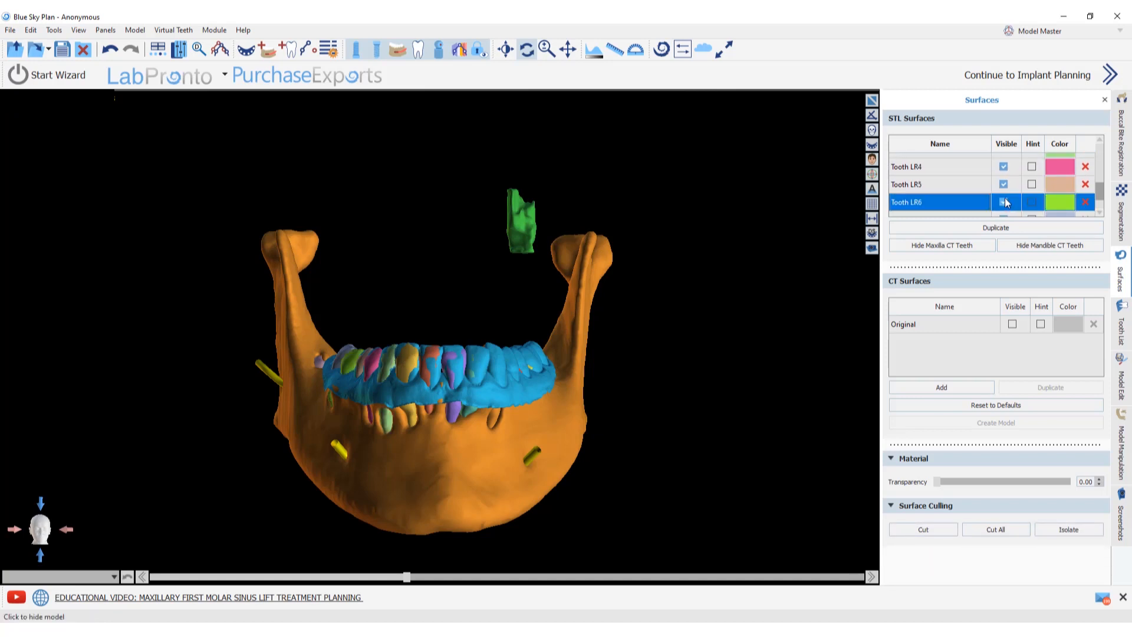
{"action": "scroll", "coordinate": [1005, 201], "scroll_direction": "up", "scroll_amount": 5}
{"action": "left_click", "coordinate": [1005, 192]}
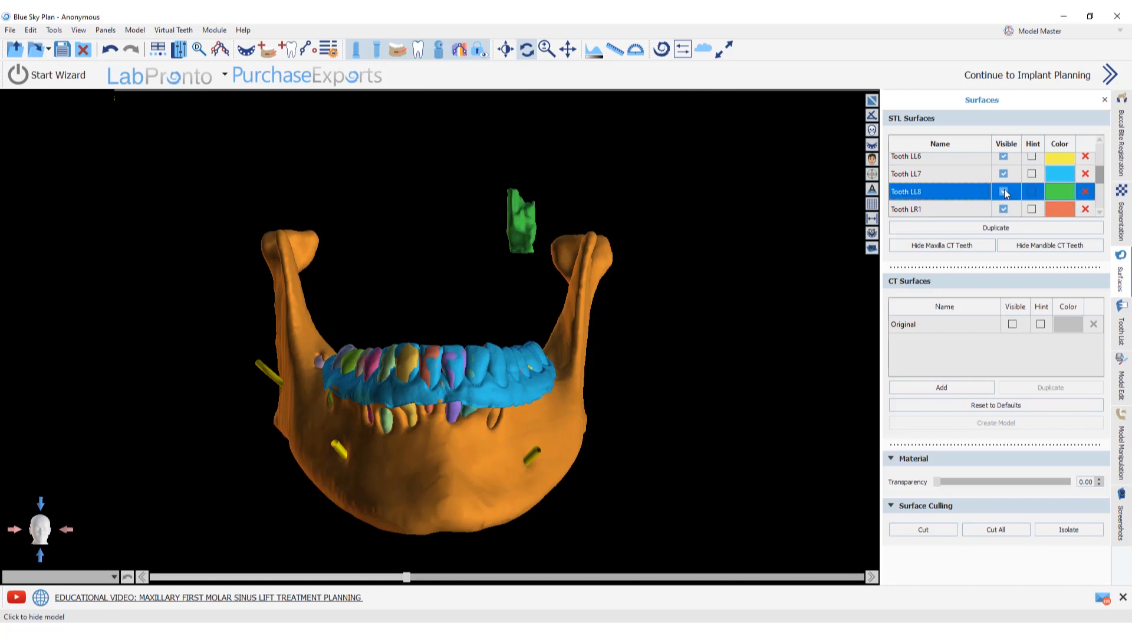
Step: Hide the lower shell_teethup_l scan so only the mandible and the segmented teeth are displayed
{"action": "left_click_drag", "start_coordinate": [724, 358], "coordinate": [712, 359]}
{"action": "scroll", "coordinate": [999, 181], "scroll_direction": "up", "scroll_amount": 5}
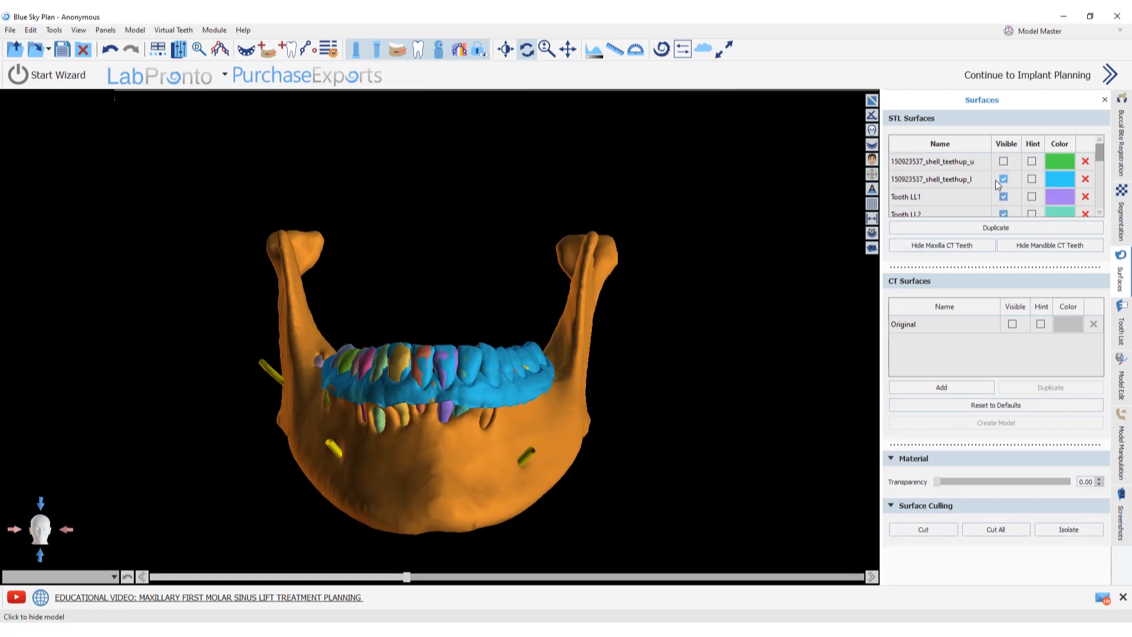
{"action": "left_click", "coordinate": [1003, 178]}
{"action": "left_click_drag", "start_coordinate": [575, 422], "coordinate": [652, 371]}
{"action": "left_click", "coordinate": [930, 199]}
{"action": "left_click", "coordinate": [947, 175]}
{"action": "left_click_drag", "start_coordinate": [304, 300], "coordinate": [356, 365]}
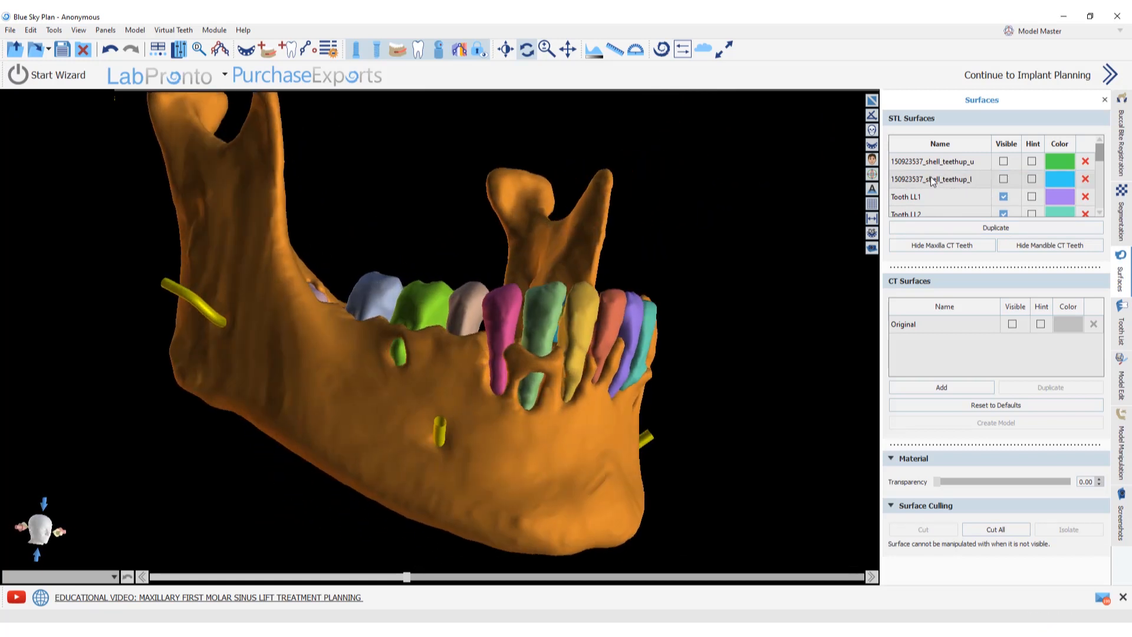
Step: Set the transparency of the Mandible Model to 0.45 to expose the tooth roots and nerves inside it
{"action": "scroll", "coordinate": [936, 179], "scroll_direction": "down", "scroll_amount": 10}
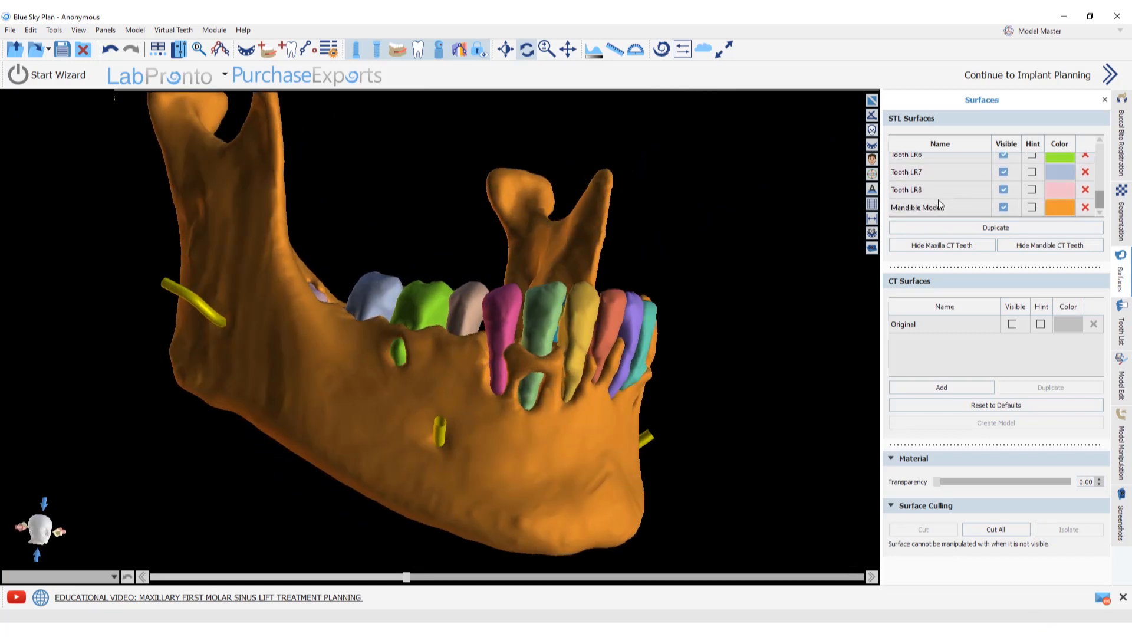
{"action": "left_click", "coordinate": [933, 208]}
{"action": "left_click_drag", "start_coordinate": [737, 297], "coordinate": [765, 308]}
{"action": "left_click_drag", "start_coordinate": [937, 481], "coordinate": [997, 481]}
{"action": "left_click_drag", "start_coordinate": [759, 392], "coordinate": [464, 449]}
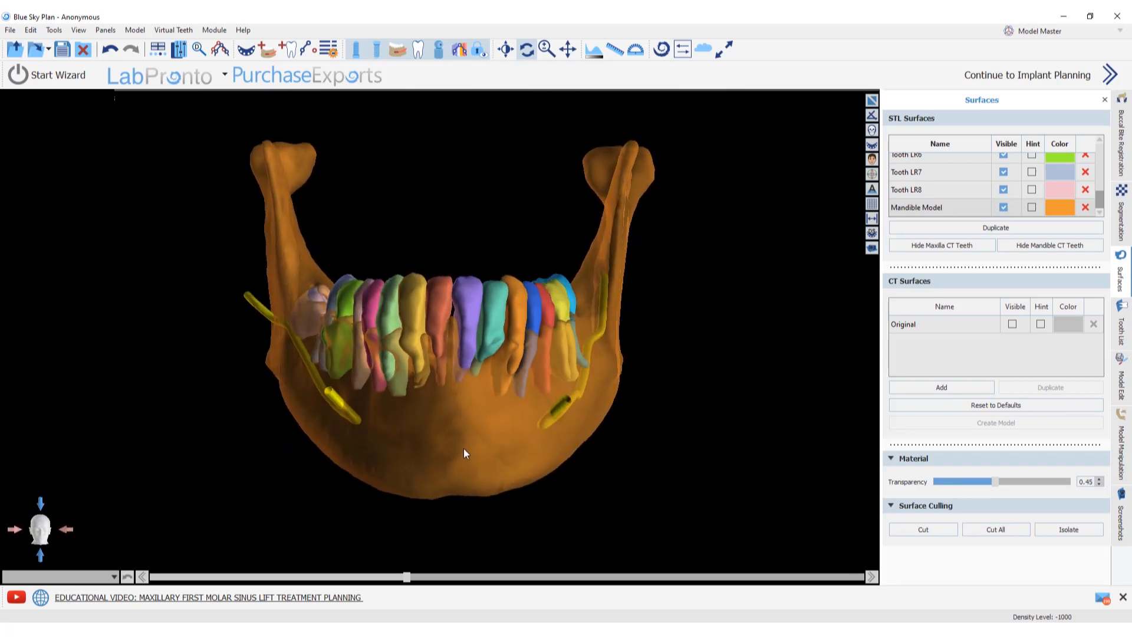
{"action": "scroll", "coordinate": [463, 450], "scroll_direction": "up", "scroll_amount": 2}
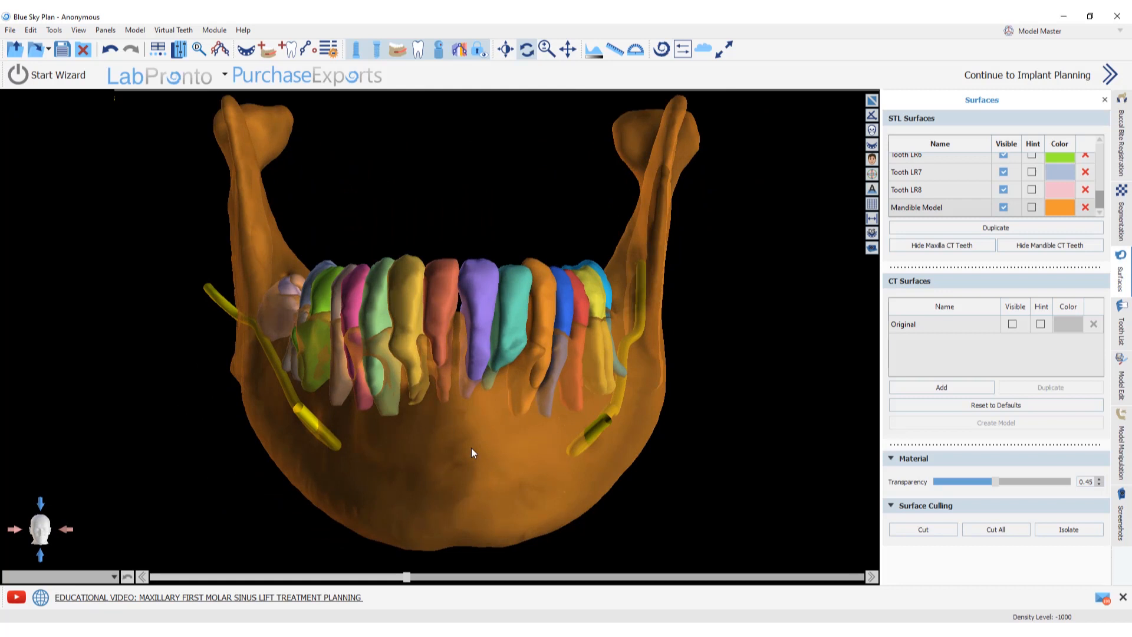